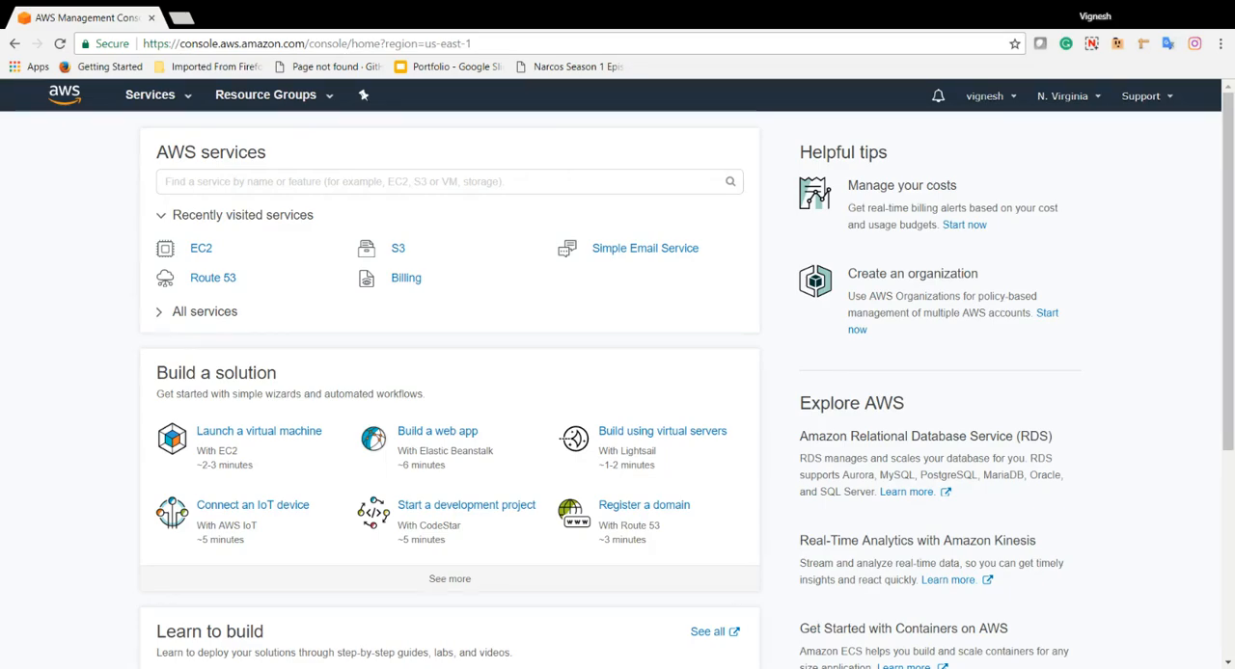
# Open the EC2 service in the N. Virginia region and start launching a new instance
pyautogui.click(1078, 98)
pyautogui.click(1159, 175)
pyautogui.click(203, 253)
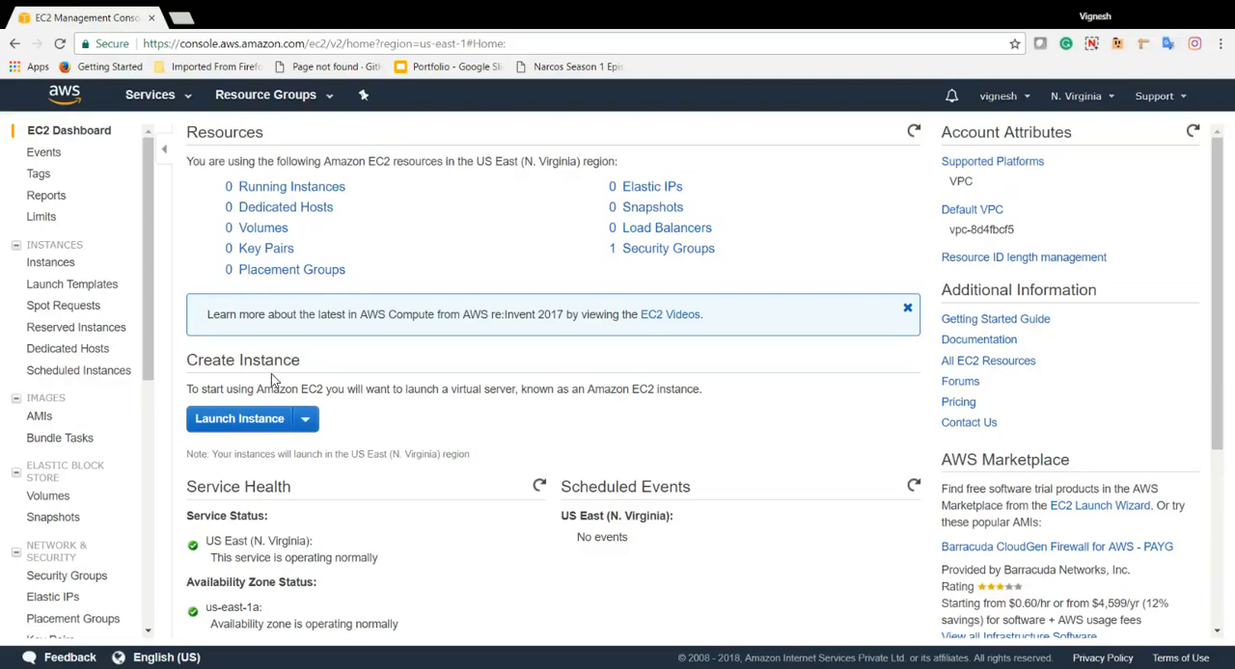
pyautogui.click(241, 418)
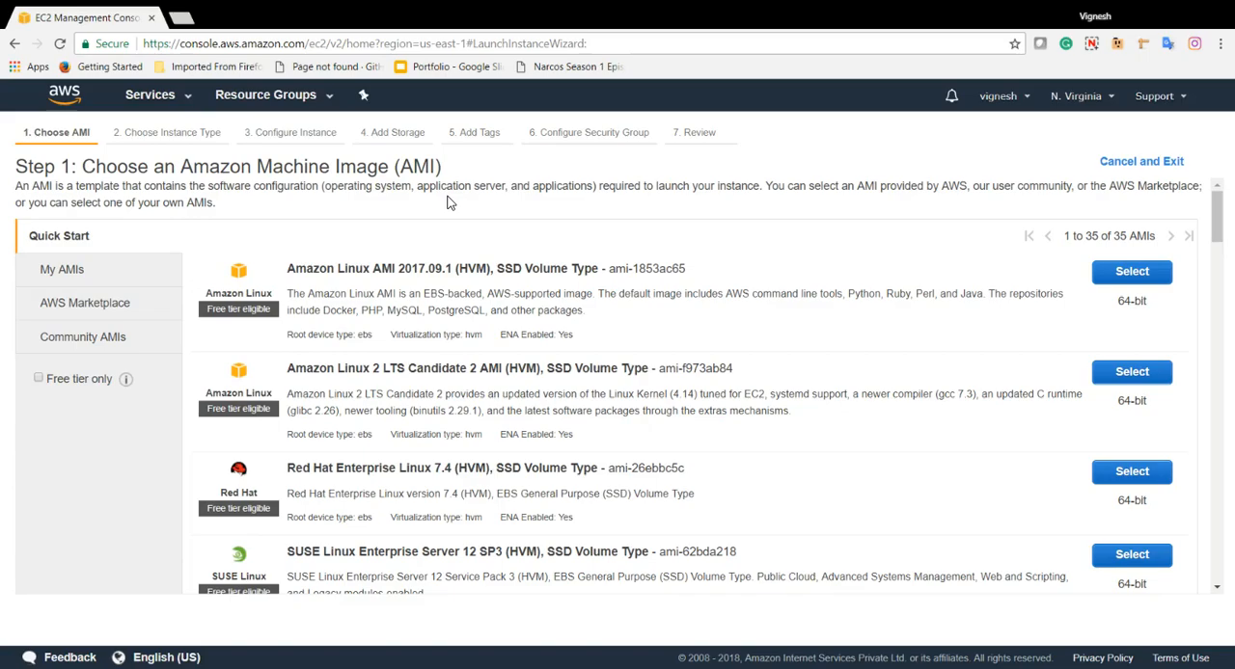
# Look through the available Amazon Machine Images and select Ubuntu Server 16.04 LTS (HVM), SSD Volume Type
pyautogui.moveTo(82, 165); pyautogui.dragTo(446, 173)
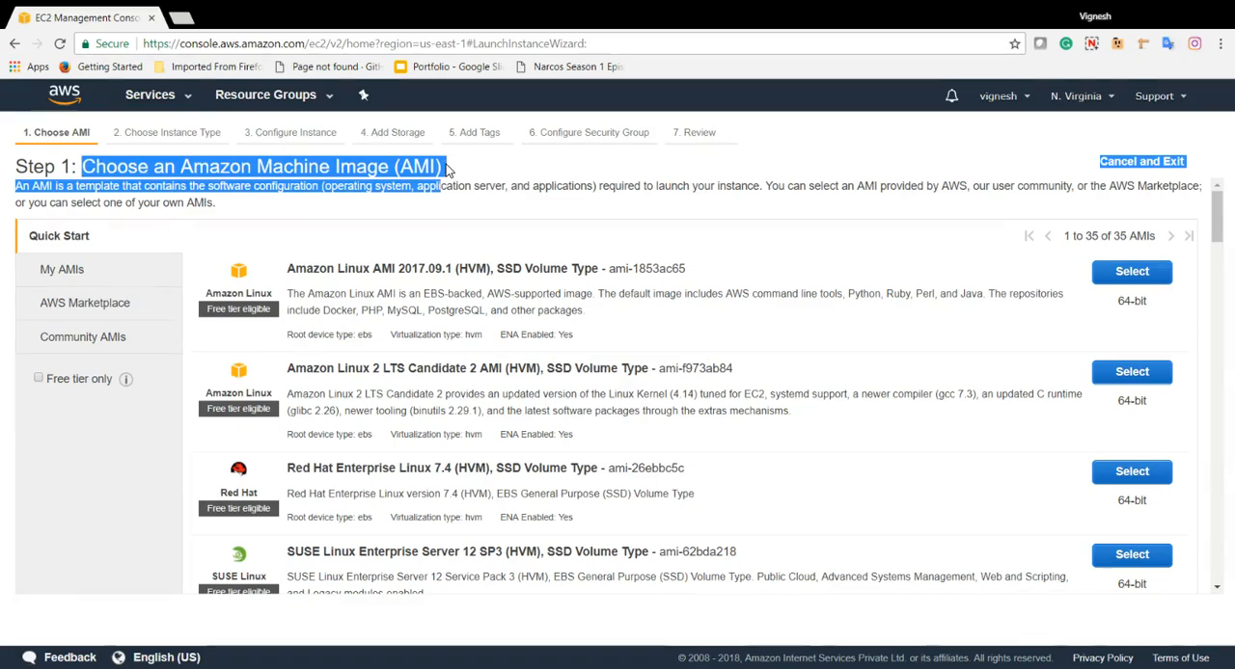
pyautogui.click(446, 170)
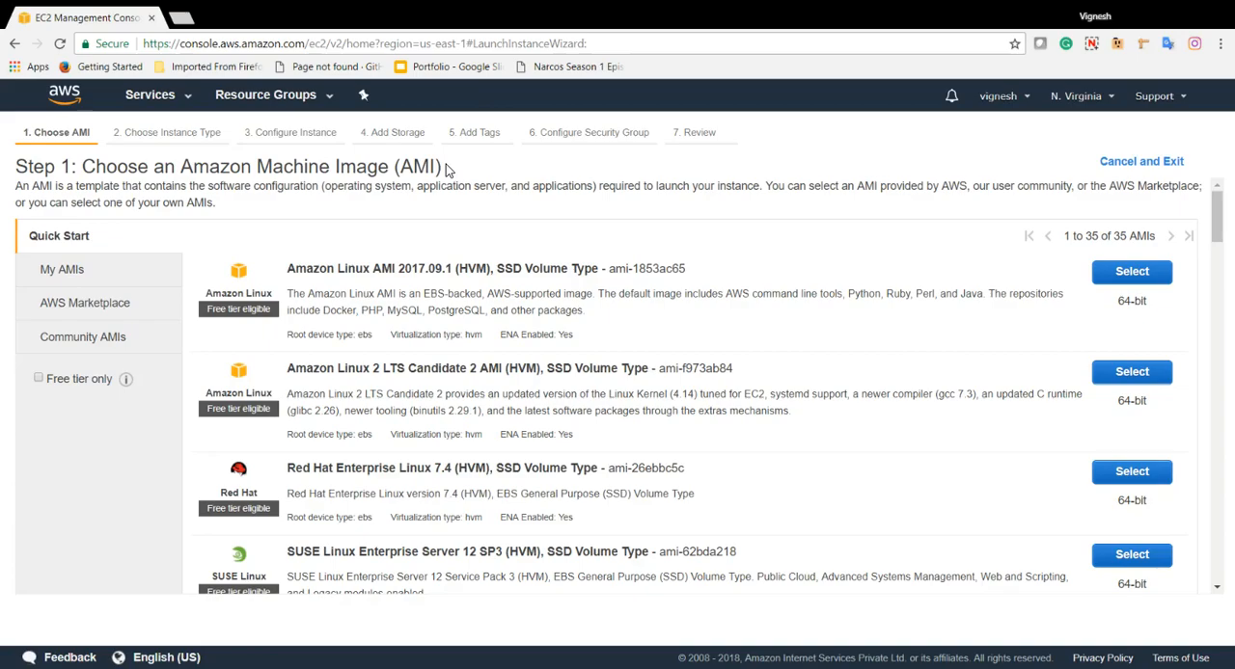
pyautogui.scroll(-1, 387, 249)
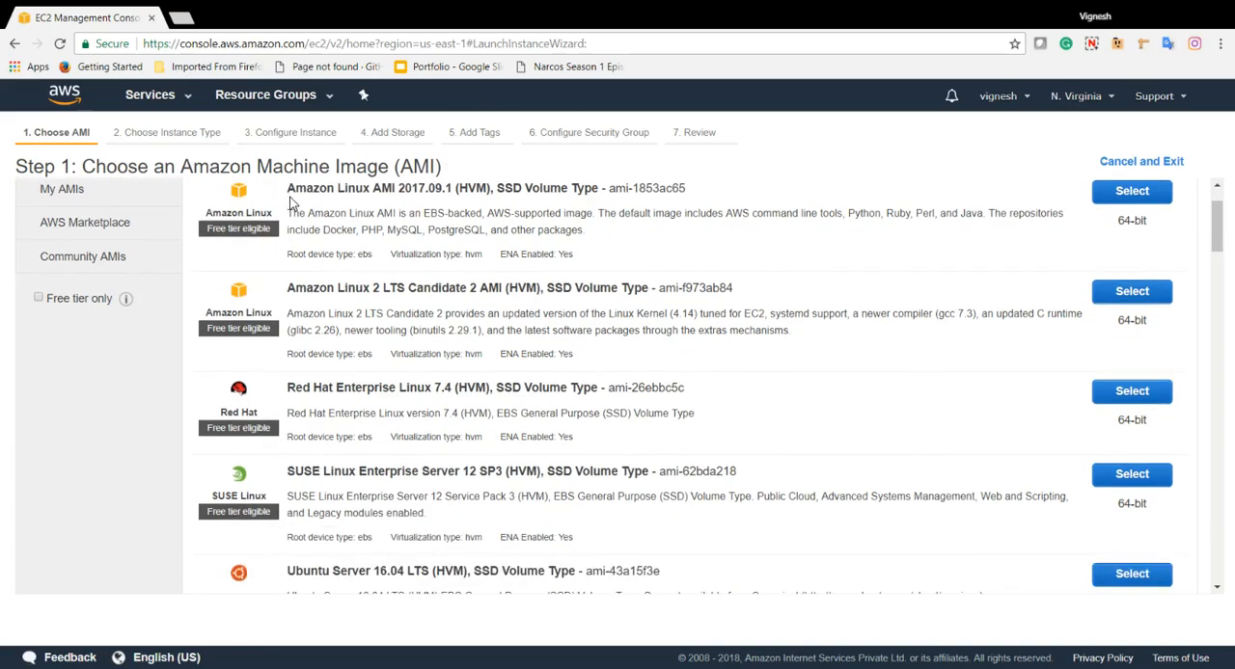
pyautogui.moveTo(289, 189); pyautogui.dragTo(370, 187)
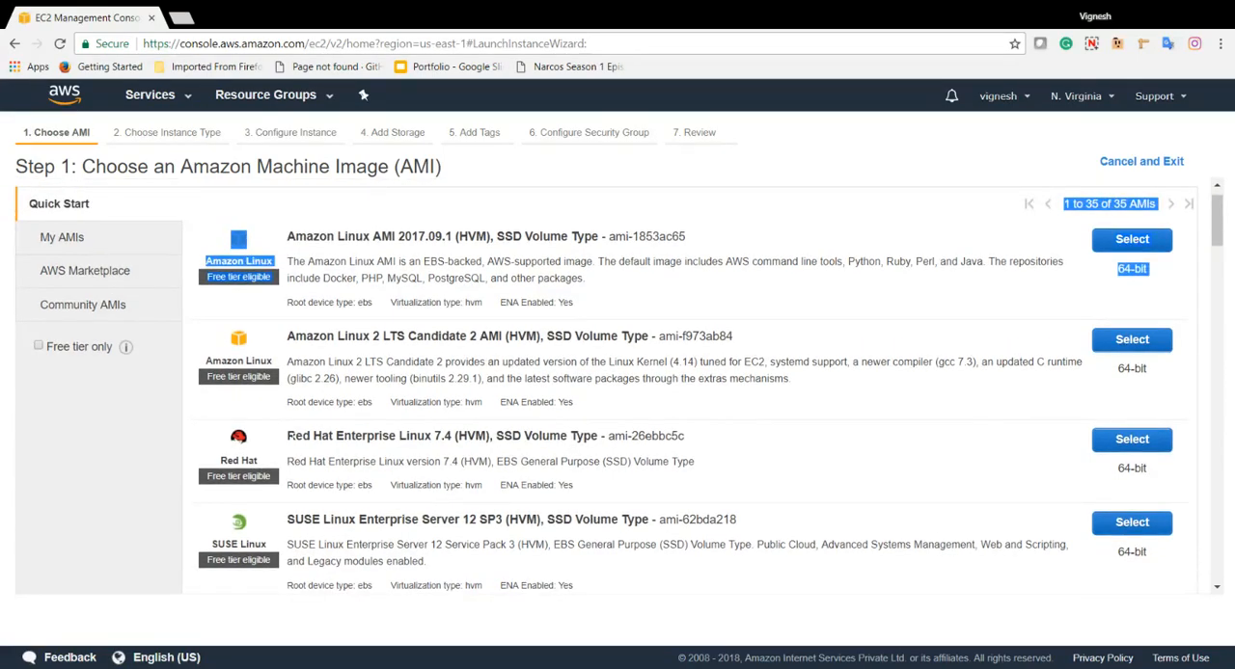
pyautogui.scroll(-4, 367, 453)
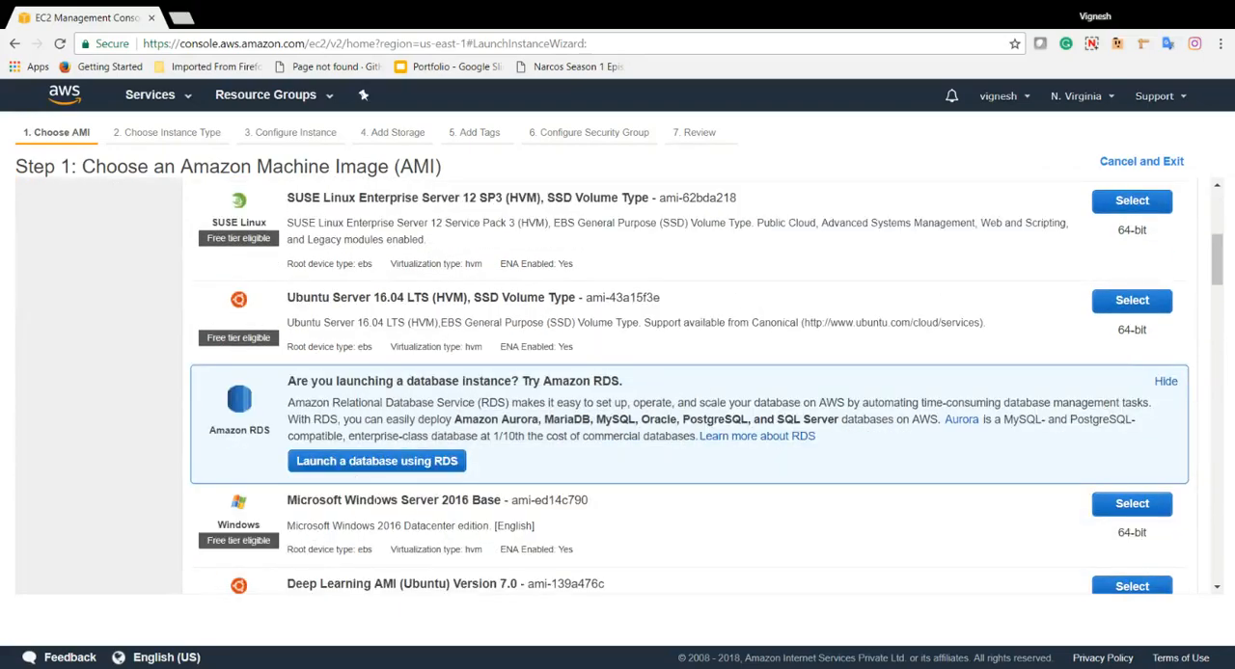
pyautogui.scroll(-2, 413, 494)
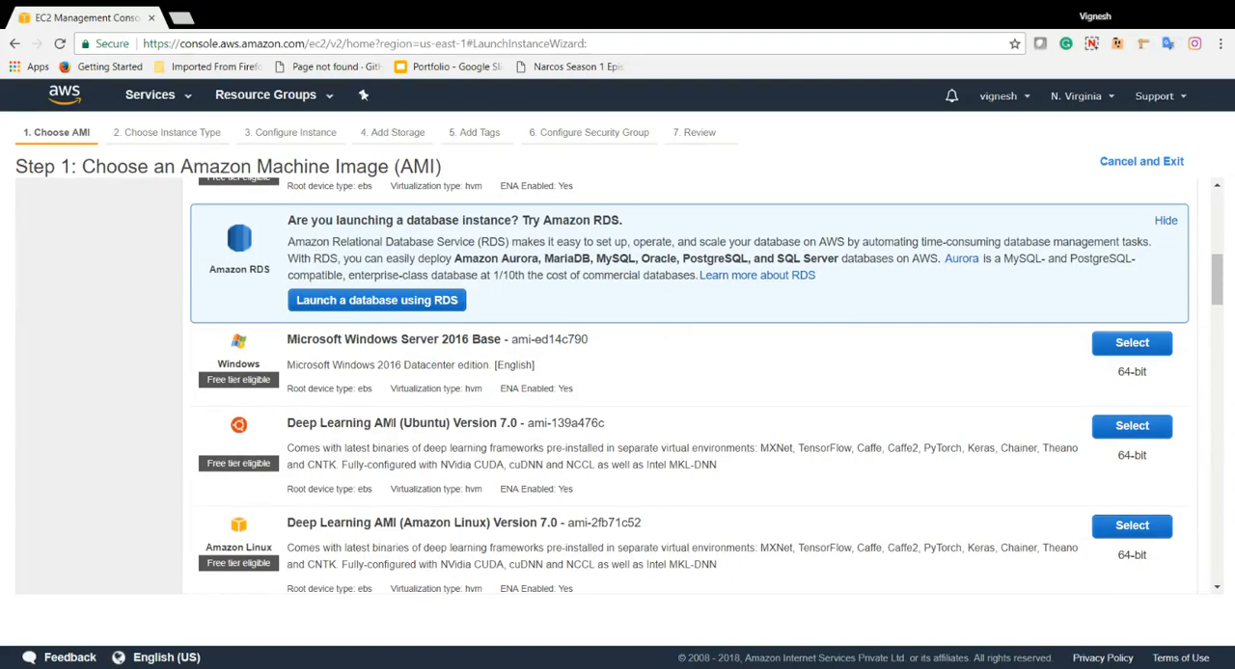
pyautogui.scroll(2, 656, 436)
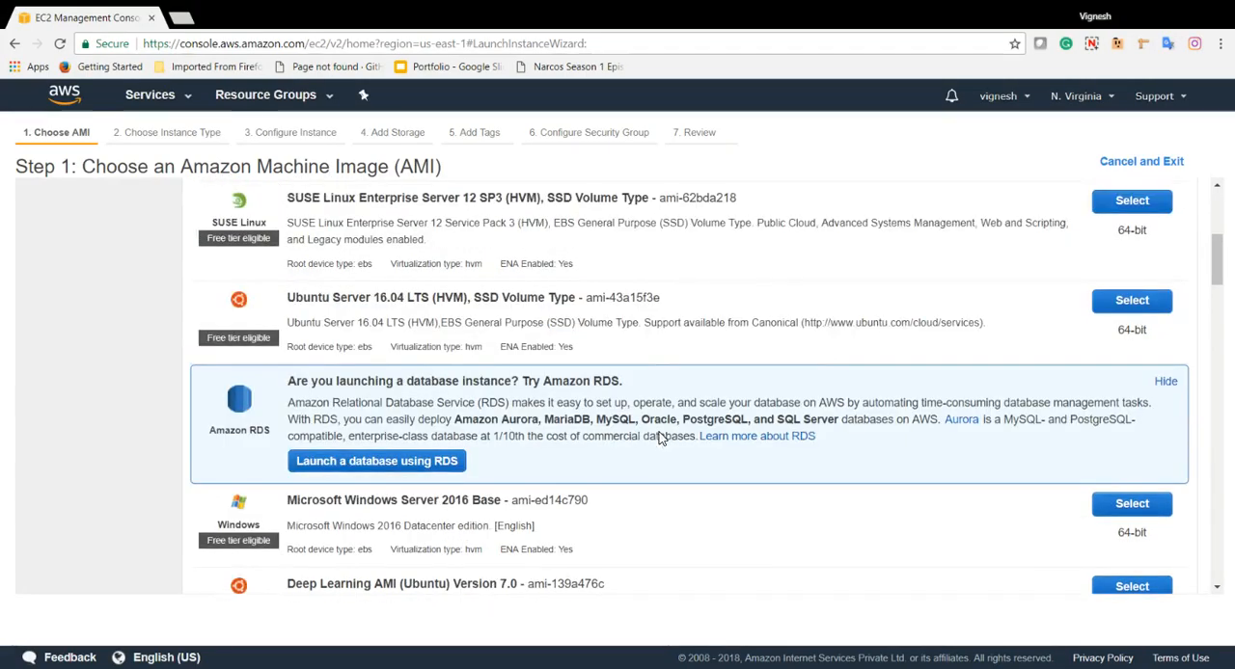
pyautogui.scroll(2, 662, 439)
pyautogui.scroll(2, 662, 439)
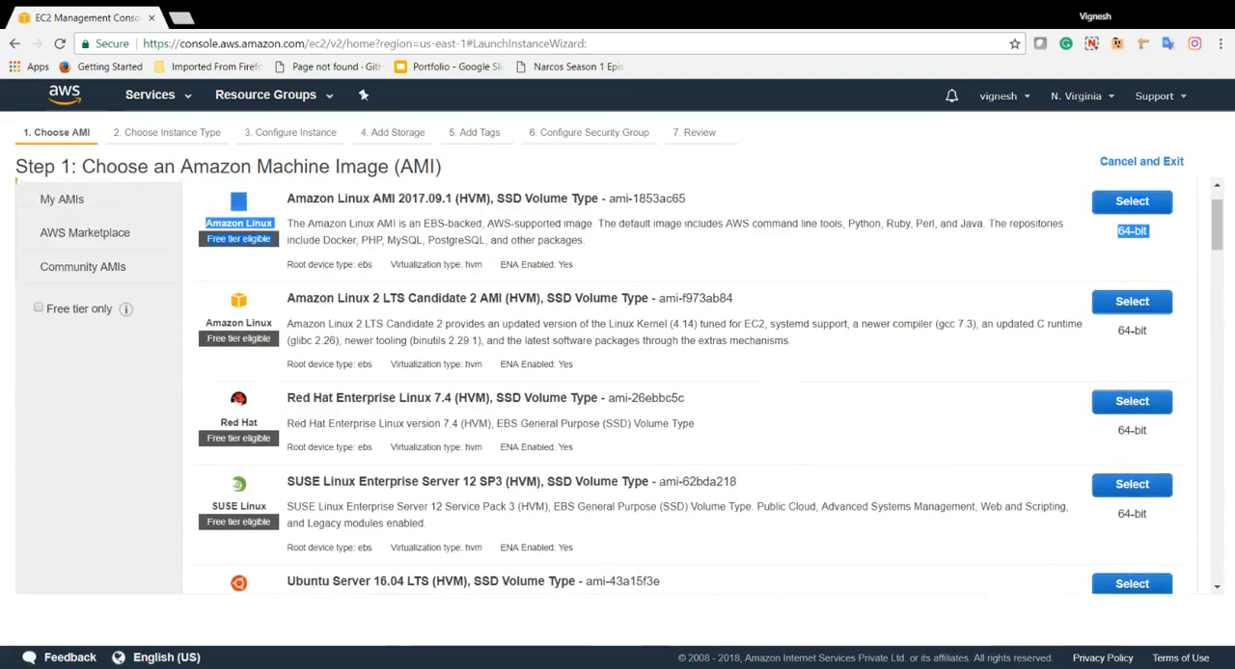
pyautogui.scroll(-1, 662, 439)
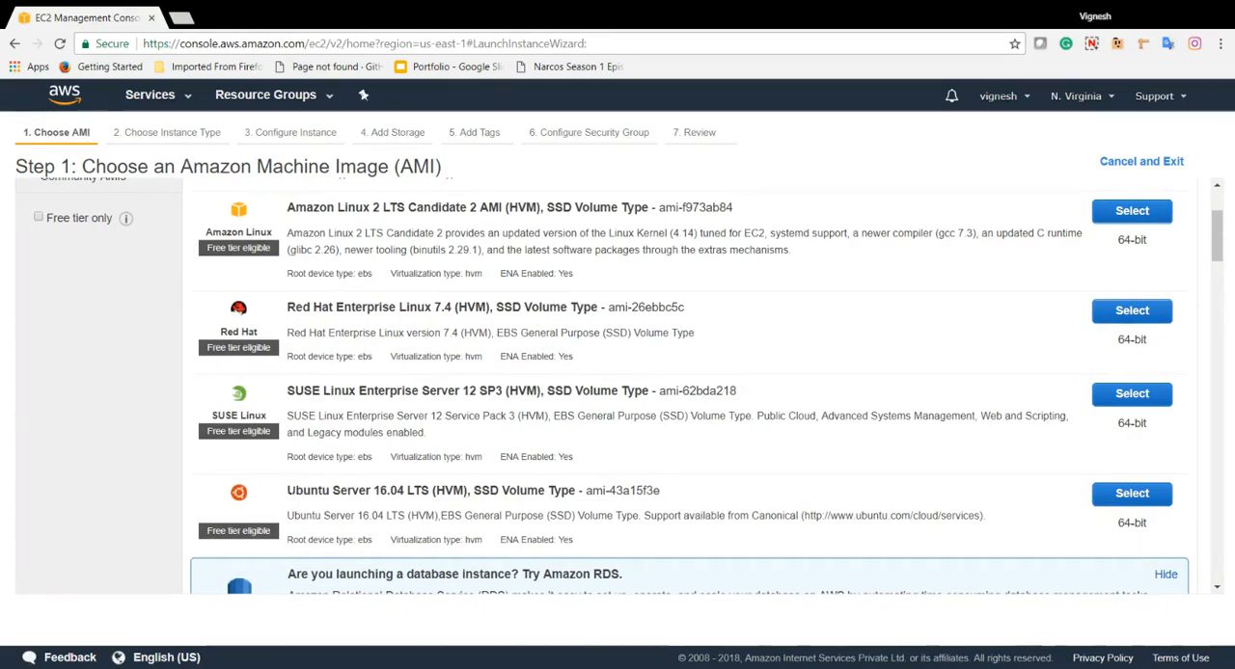
pyautogui.click(1110, 499)
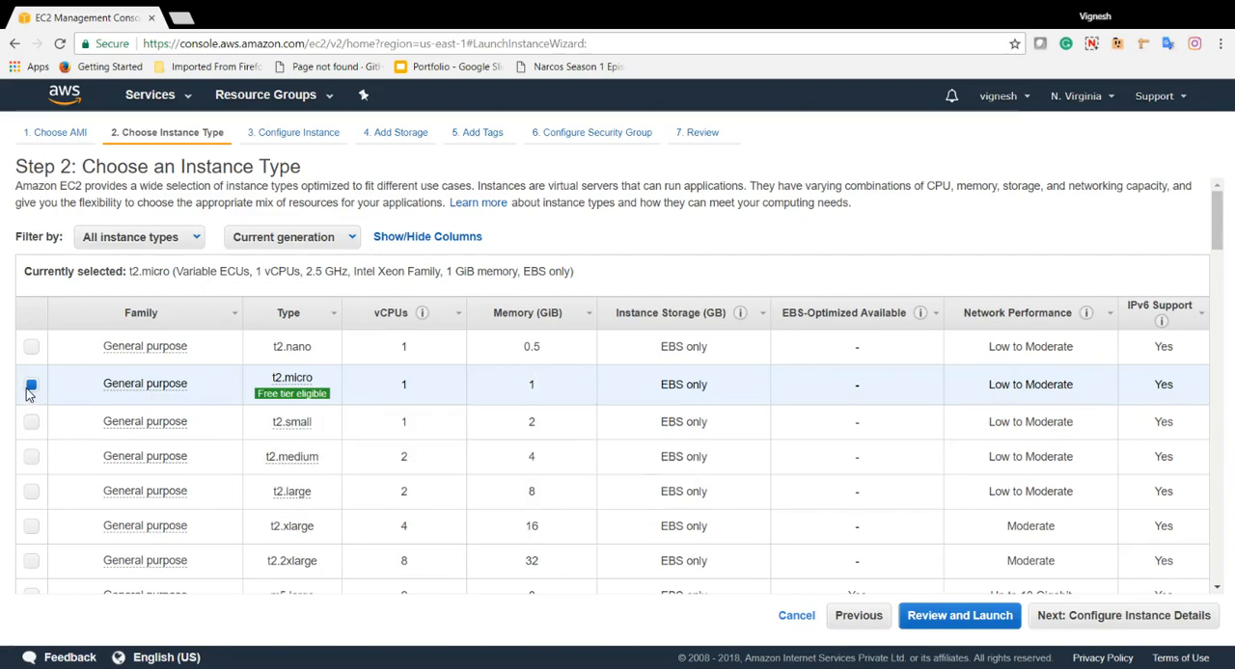
# Keep the t2.micro instance type, enable protection against accidental termination in the instance details, and continue to storage
pyautogui.moveTo(294, 386)
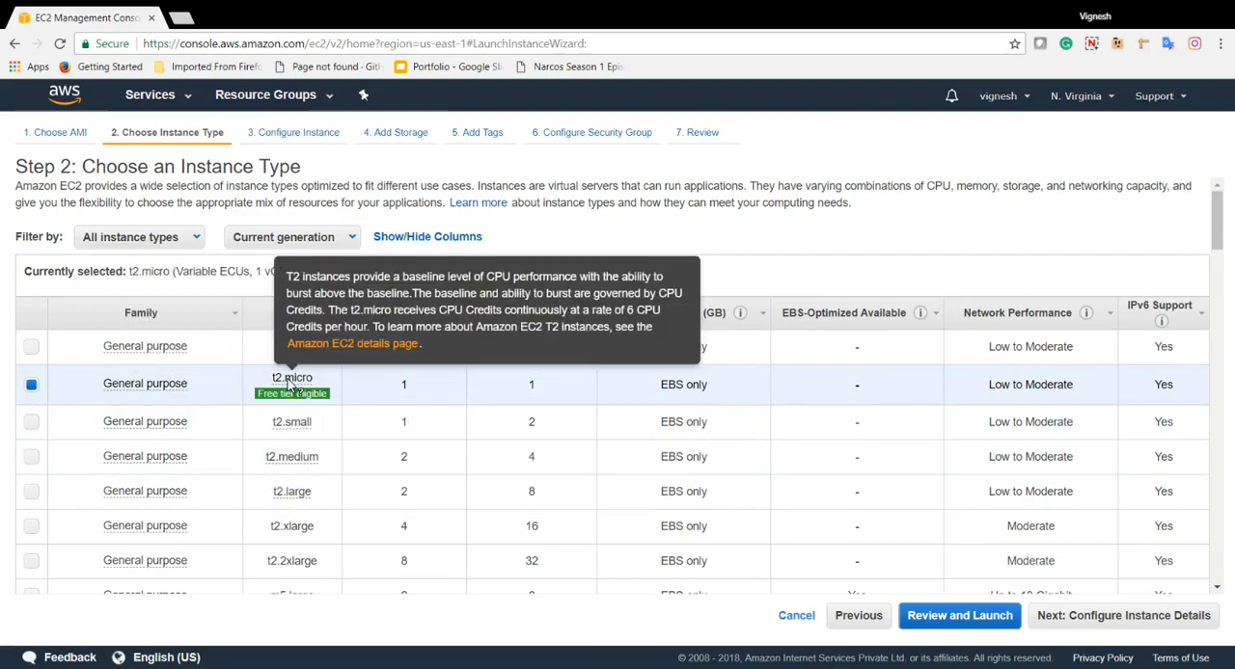
pyautogui.click(1138, 617)
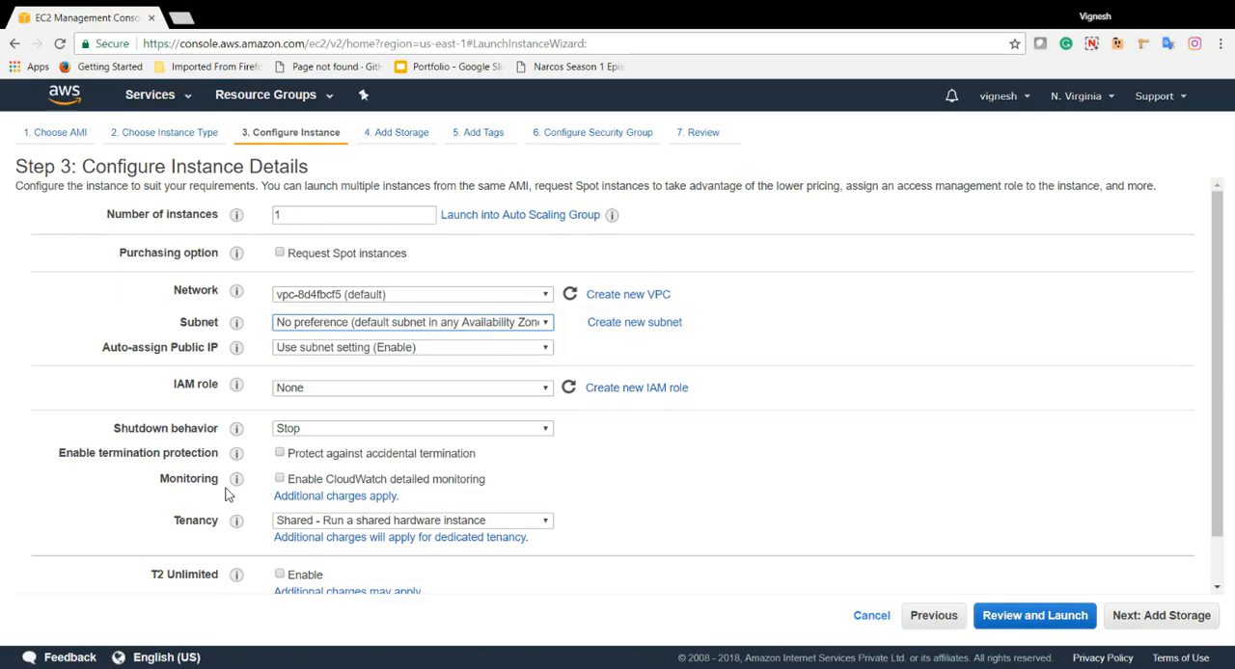
pyautogui.moveTo(237, 454)
pyautogui.click(280, 454)
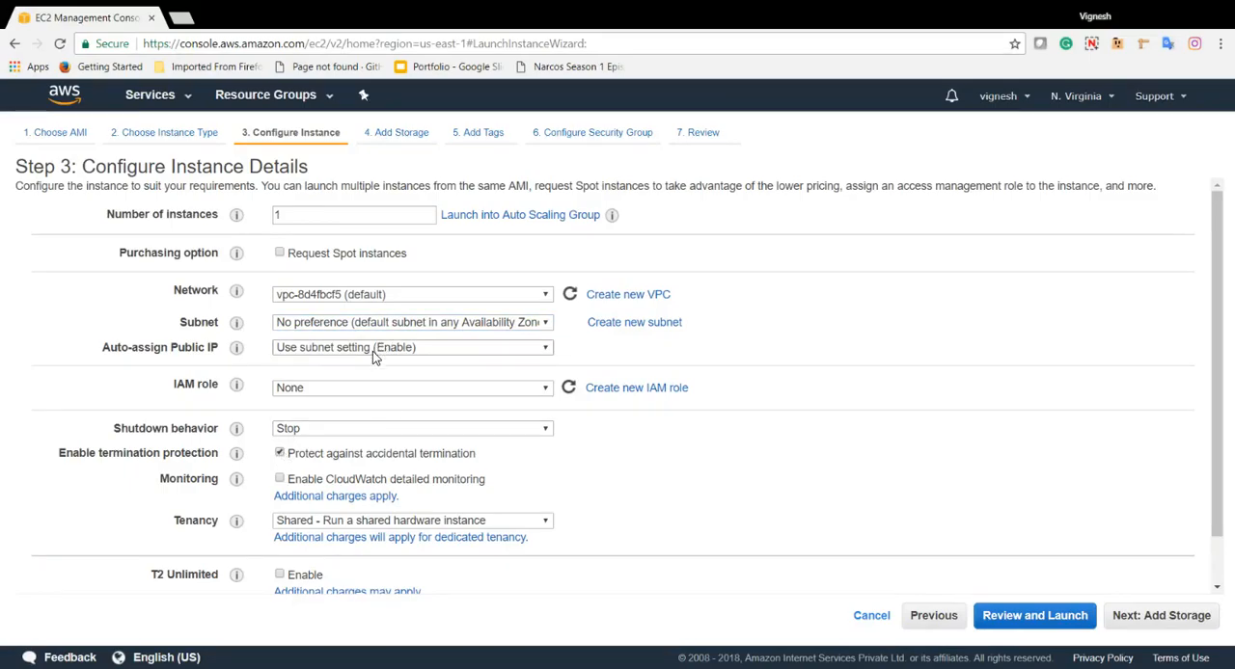
pyautogui.click(1161, 617)
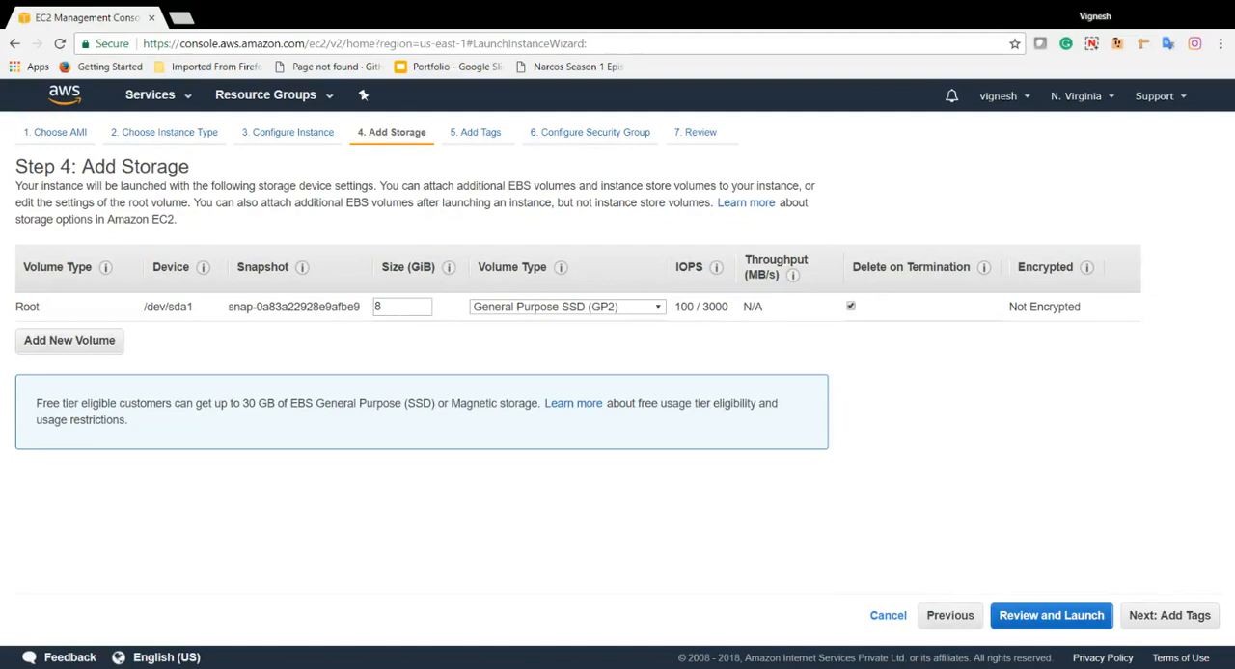
pyautogui.doubleClick(399, 309)
pyautogui.click(110, 346)
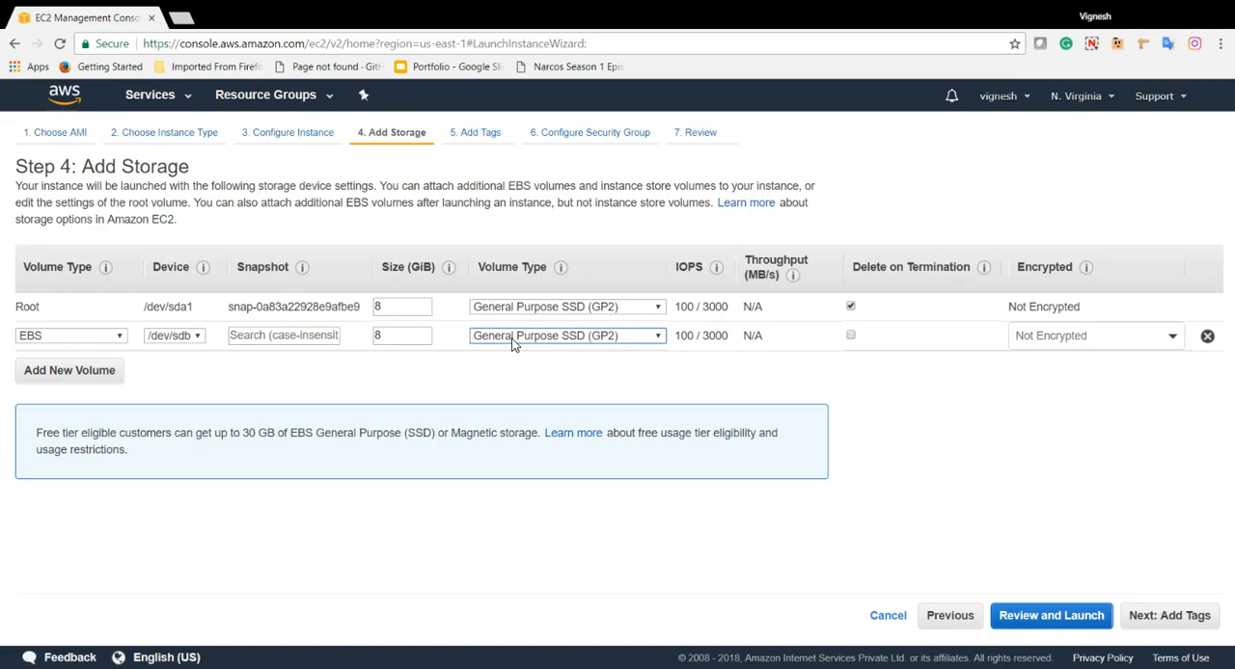
pyautogui.doubleClick(386, 336)
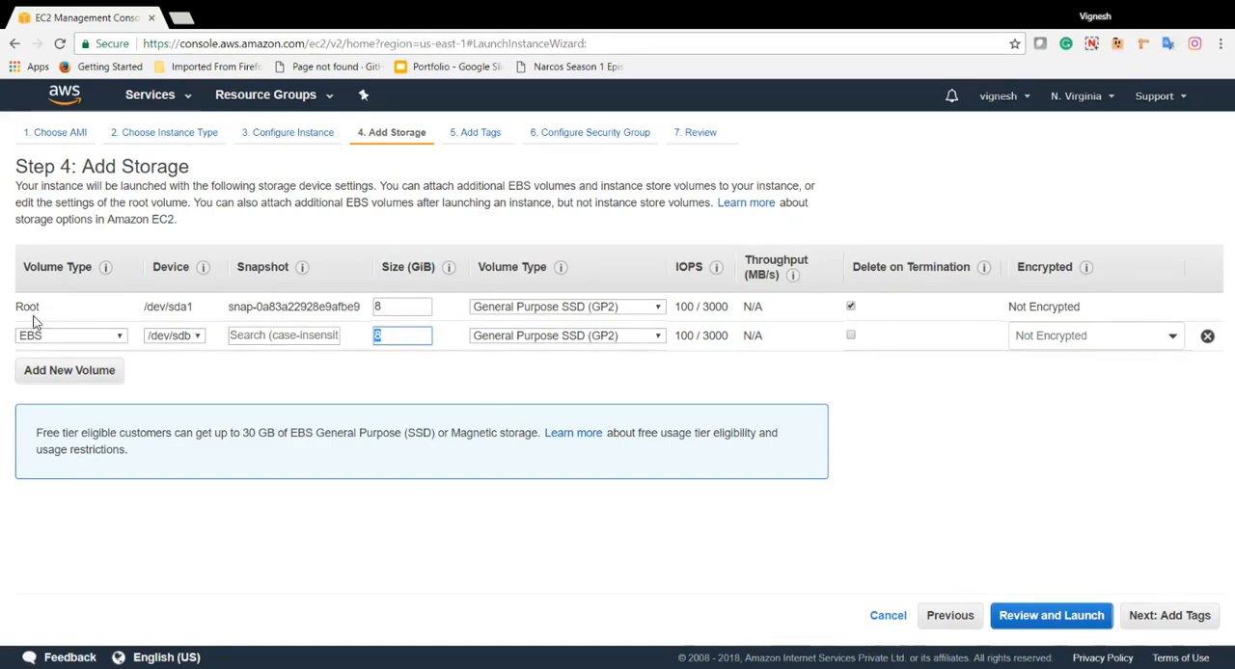
pyautogui.click(1207, 338)
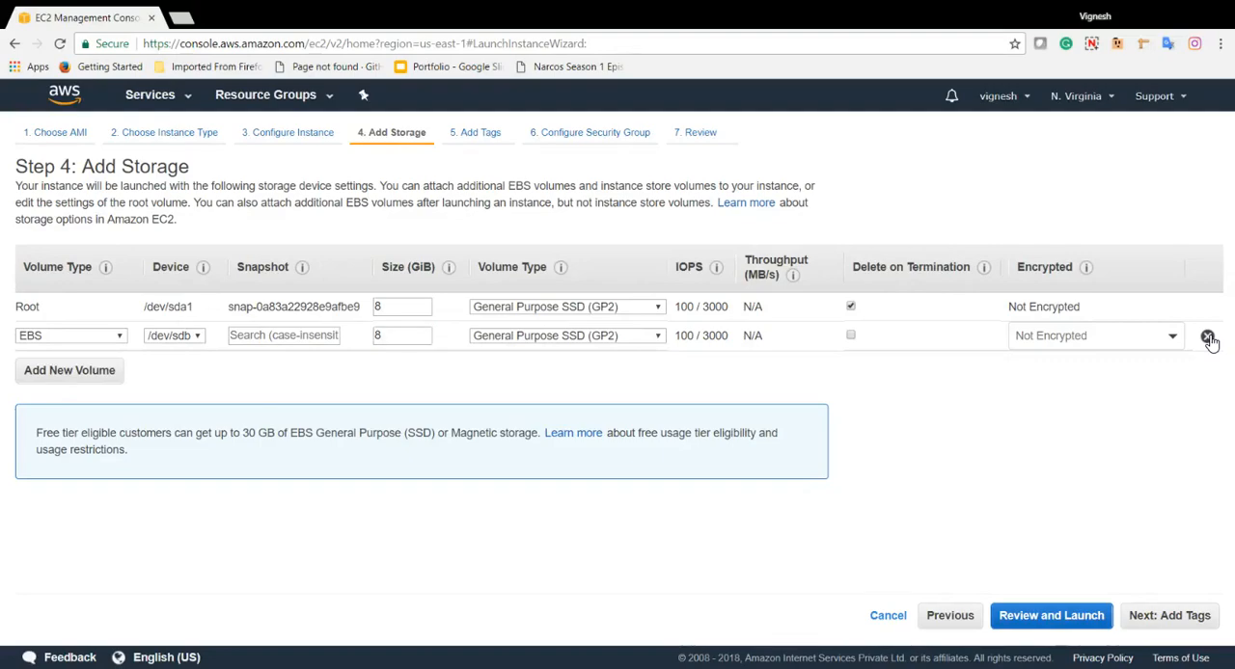
# Keep the storage settings, add a Name tag with the value test, and continue to the security group configuration
pyautogui.click(1184, 625)
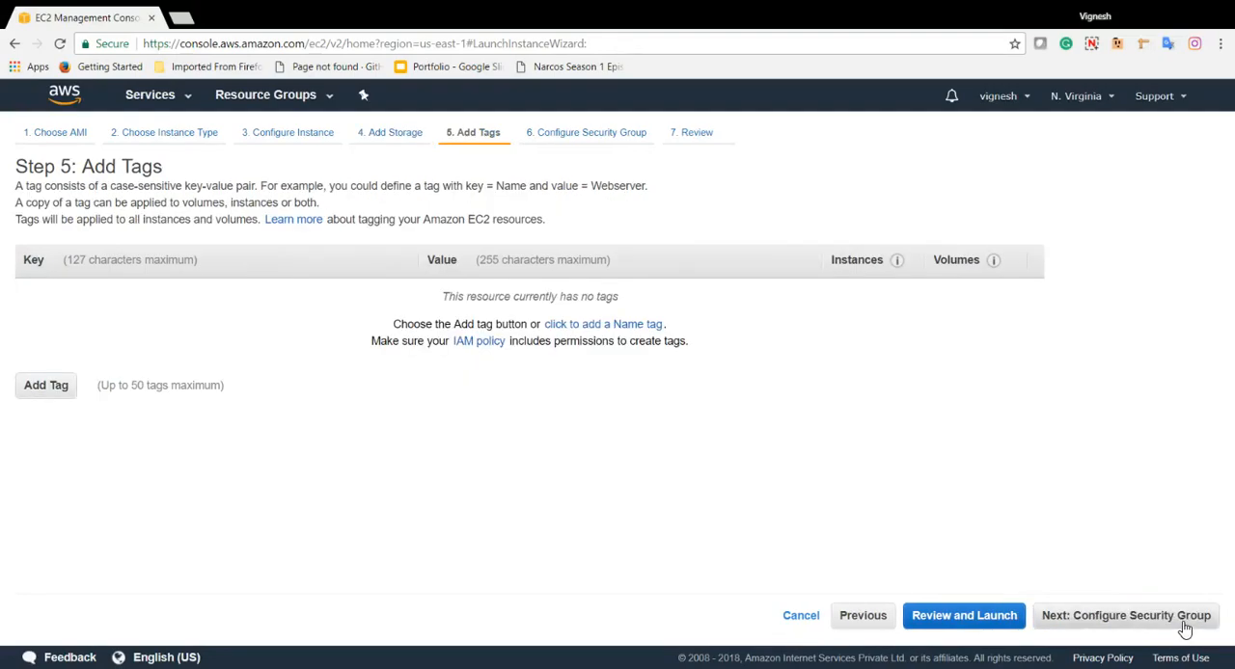
pyautogui.click(634, 329)
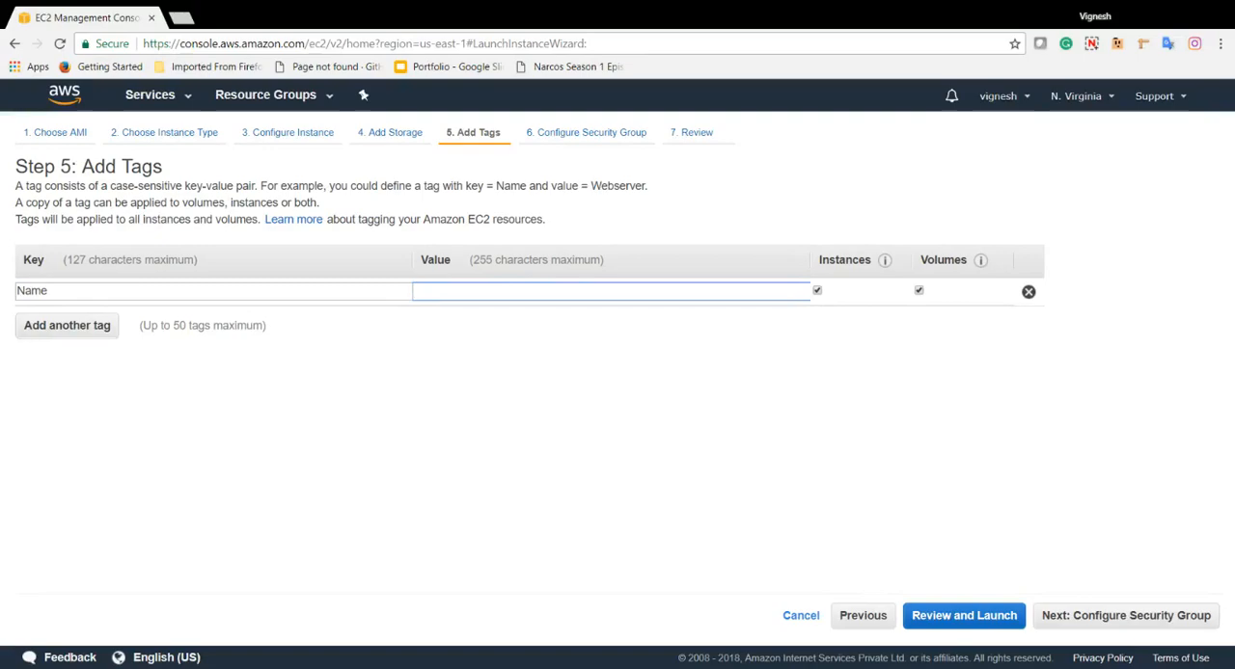
pyautogui.write('test')
pyautogui.click(1105, 623)
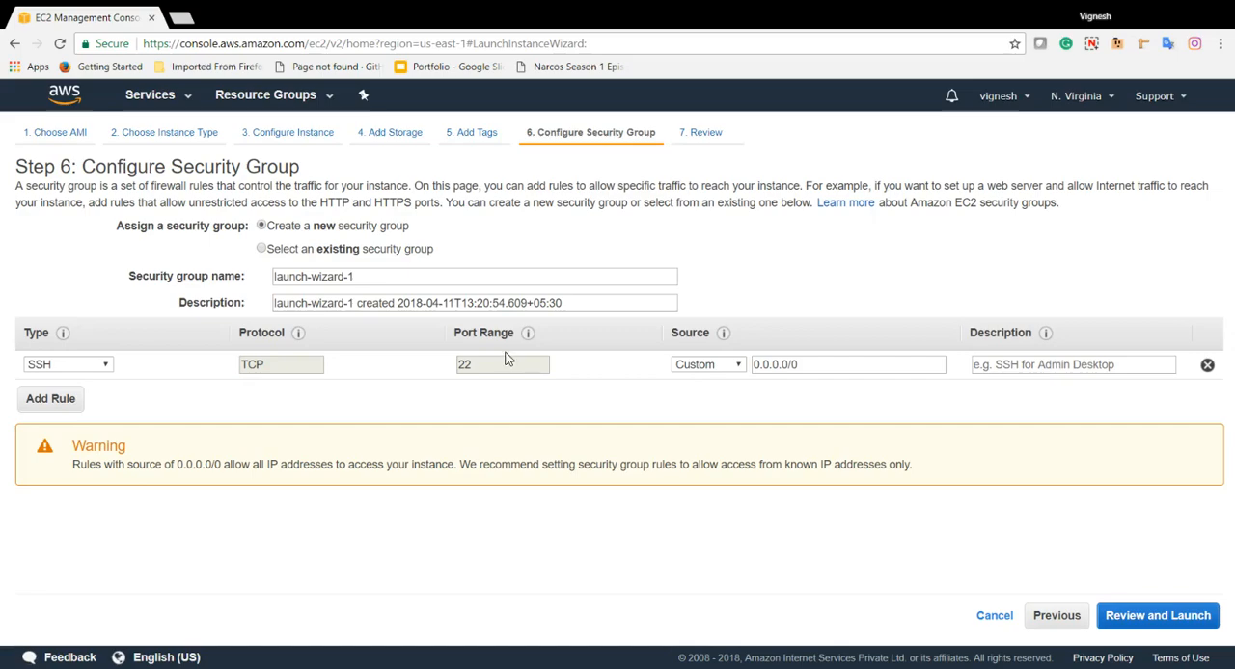
pyautogui.click(40, 403)
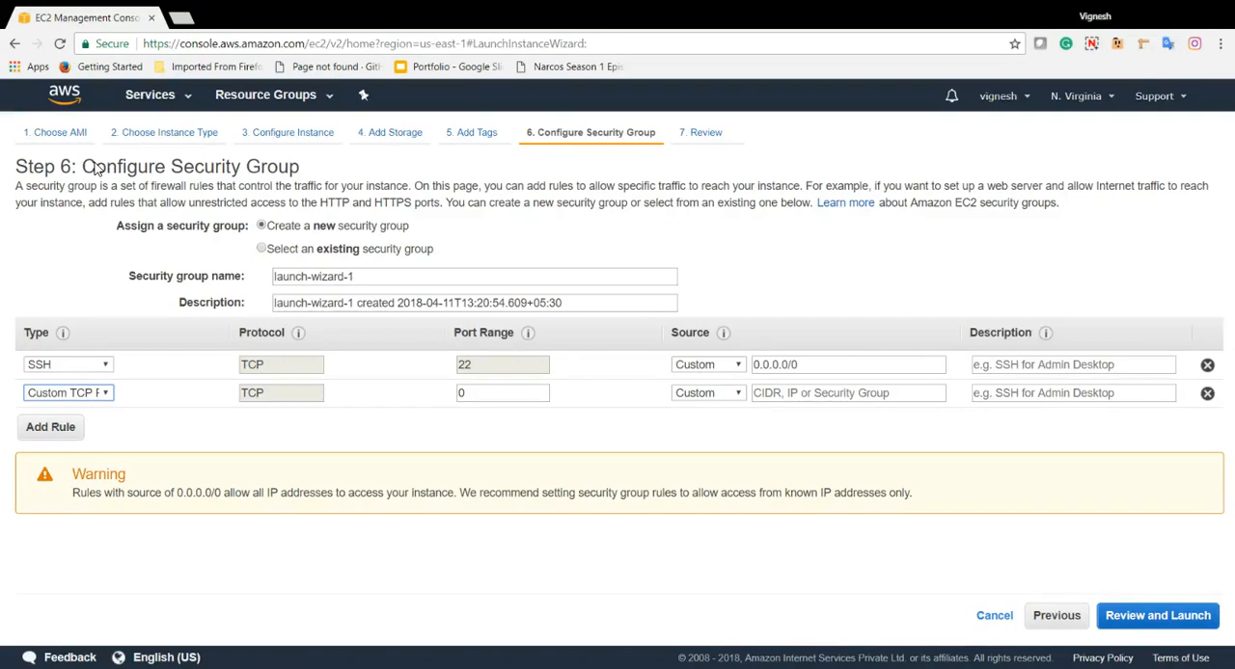
pyautogui.click(478, 392)
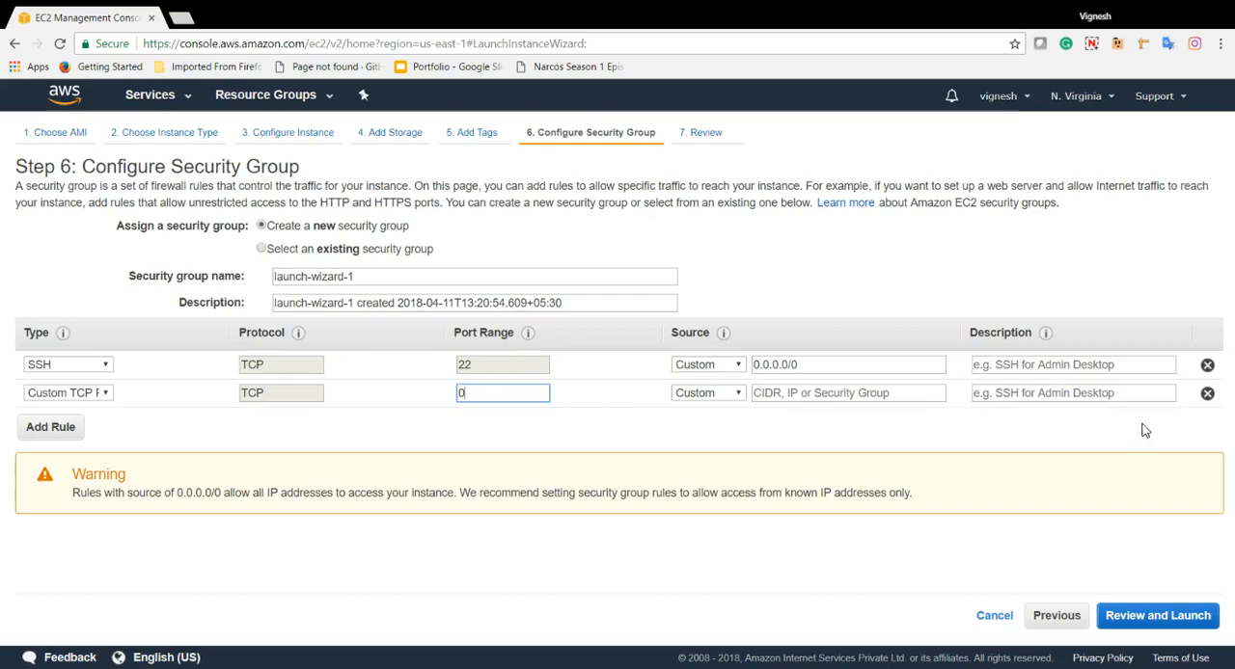
pyautogui.click(1206, 393)
# Review the instance launch configuration, including the expanded instance details, storage and tags
pyautogui.click(1196, 615)
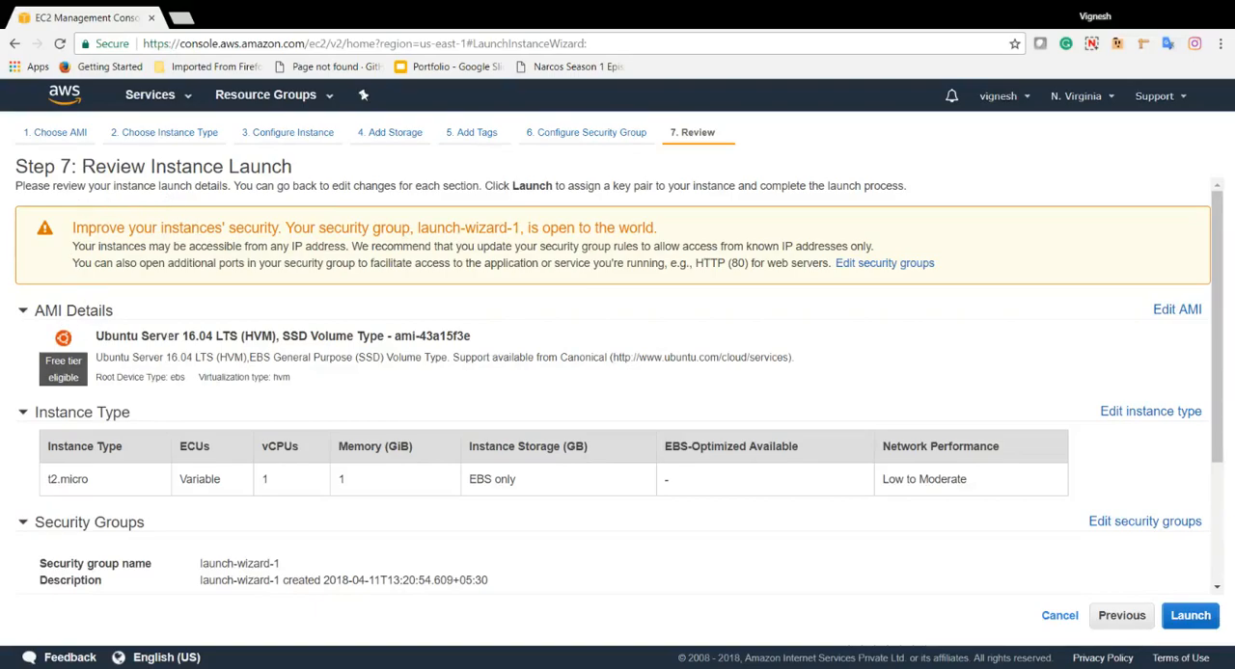
pyautogui.scroll(-3, 109, 324)
pyautogui.scroll(1, 109, 324)
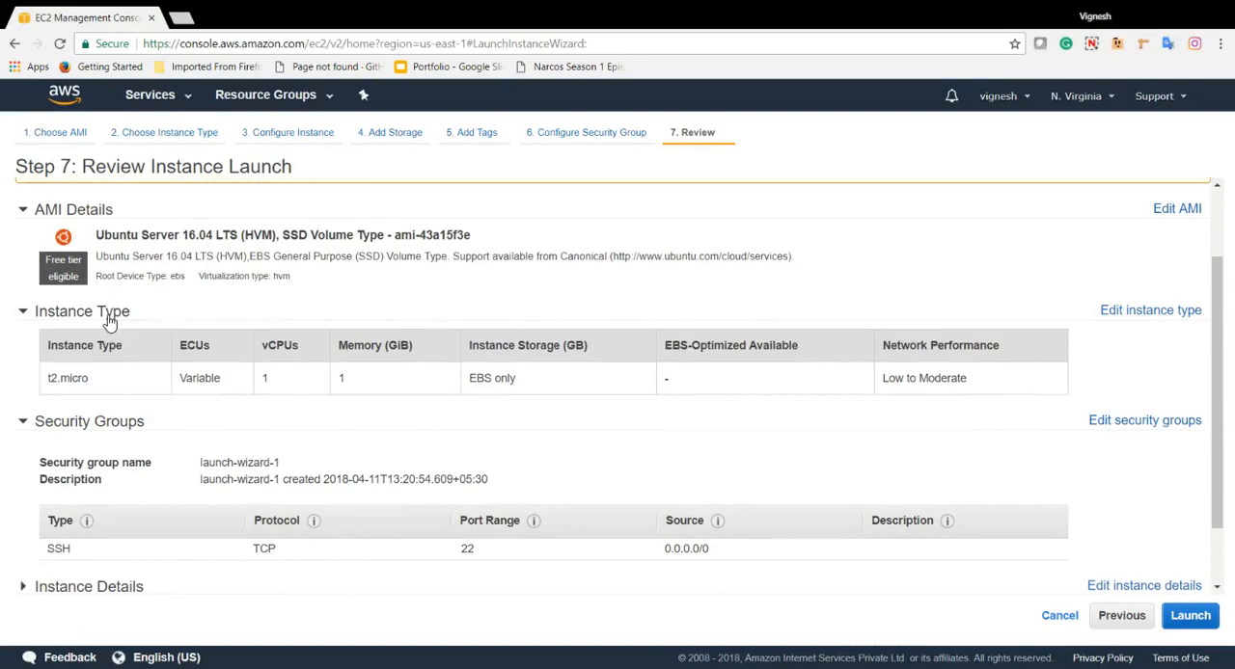
pyautogui.scroll(-2, 109, 323)
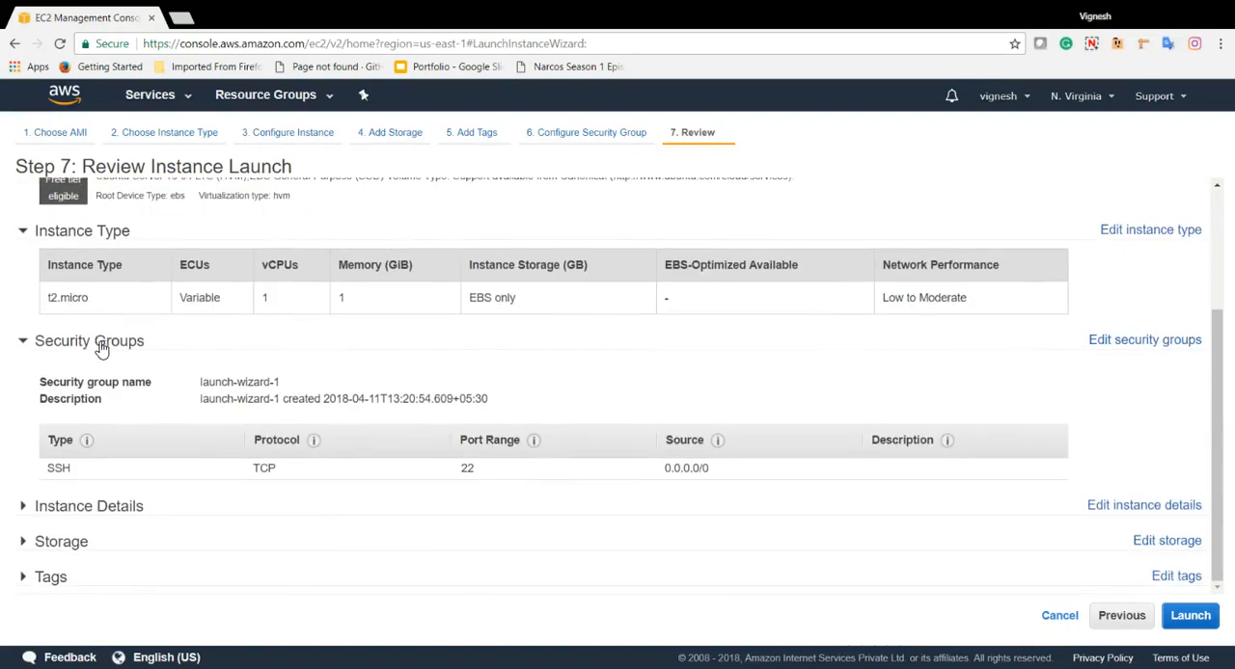
pyautogui.click(91, 507)
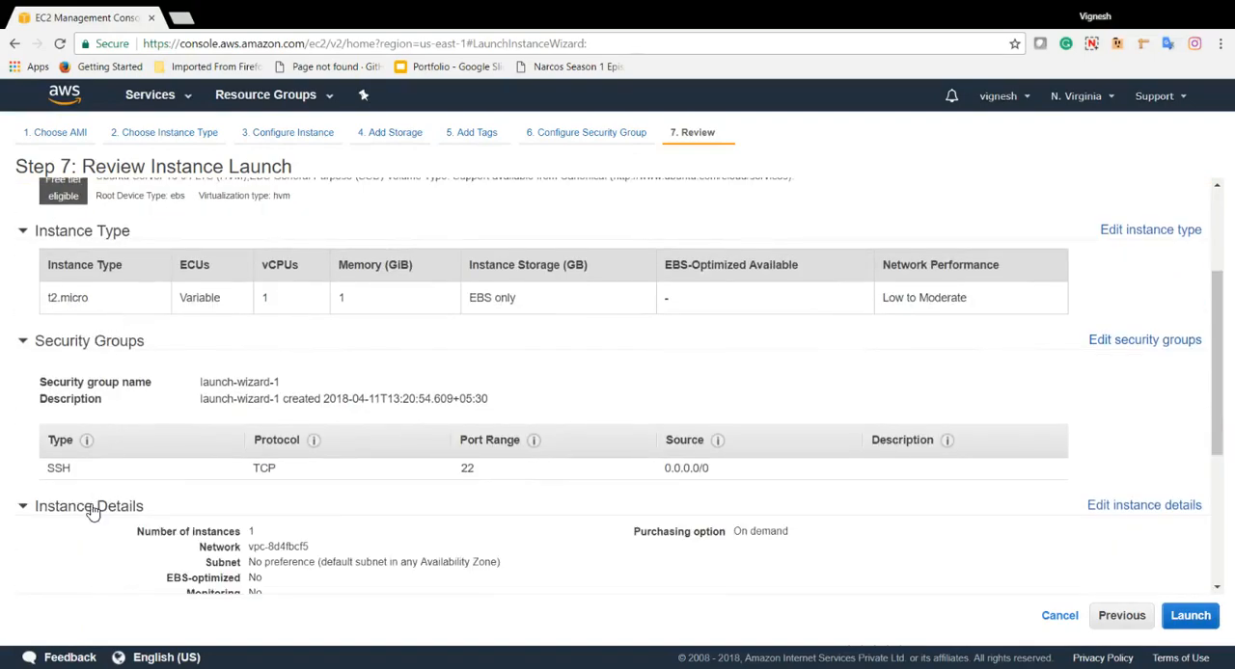
pyautogui.scroll(-1, 255, 429)
pyautogui.scroll(-3, 256, 429)
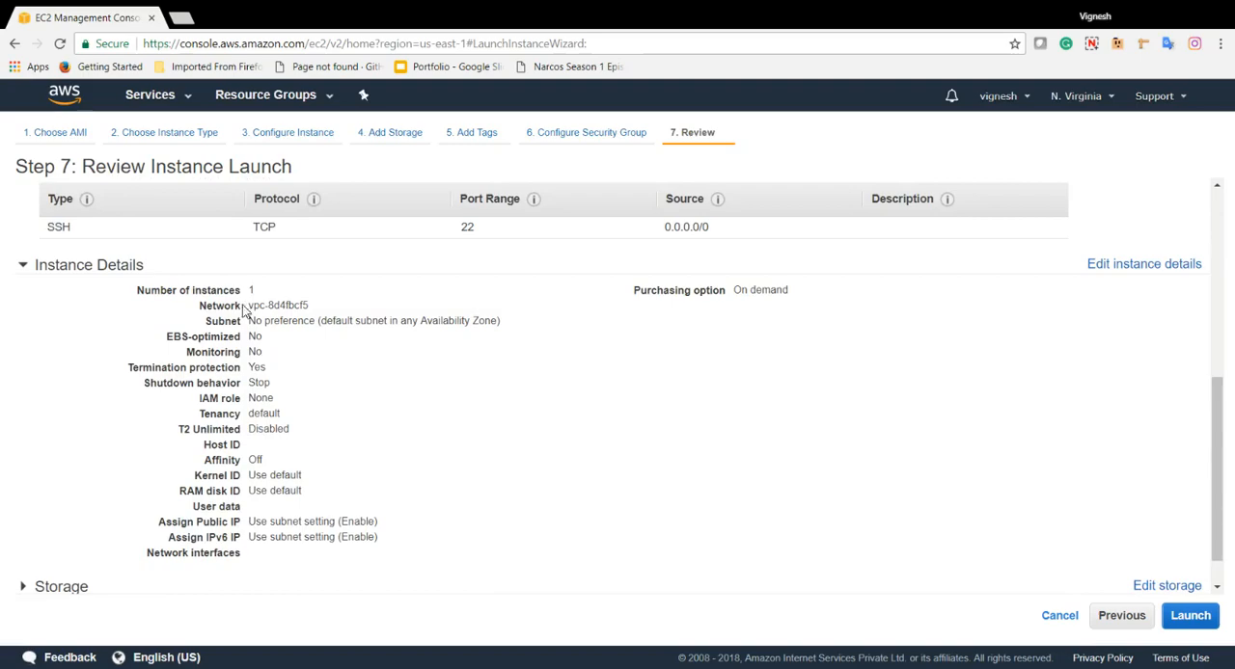
pyautogui.scroll(-1, 116, 518)
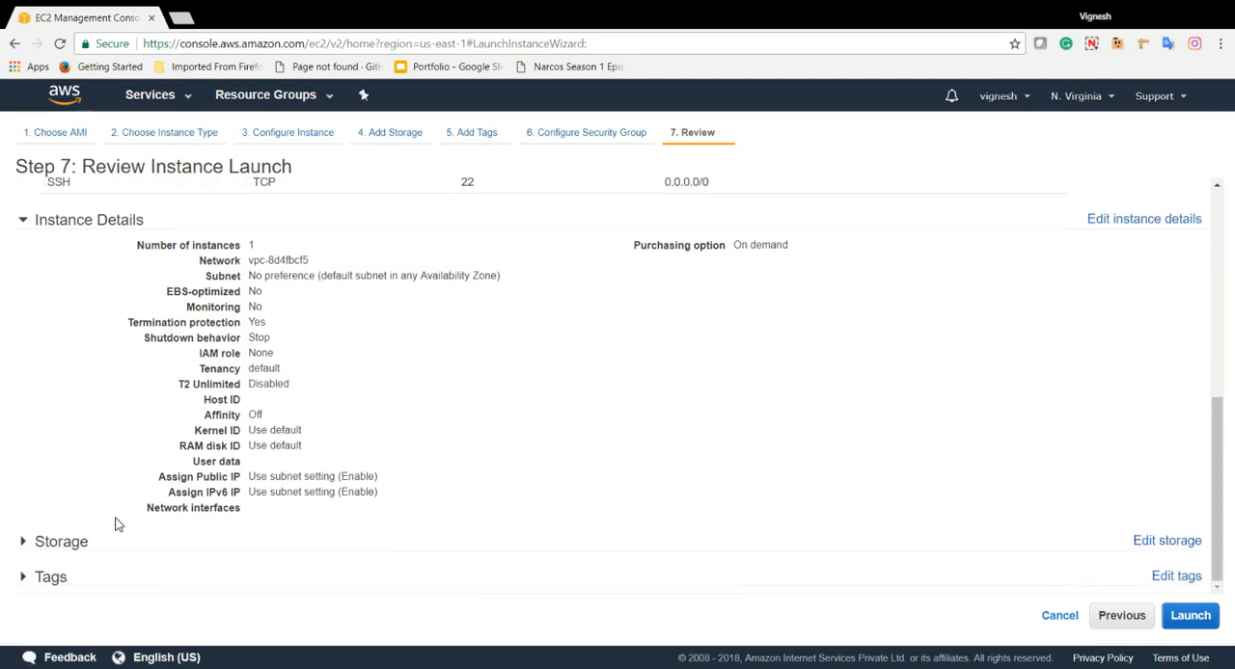
pyautogui.click(113, 552)
pyautogui.scroll(-1, 413, 418)
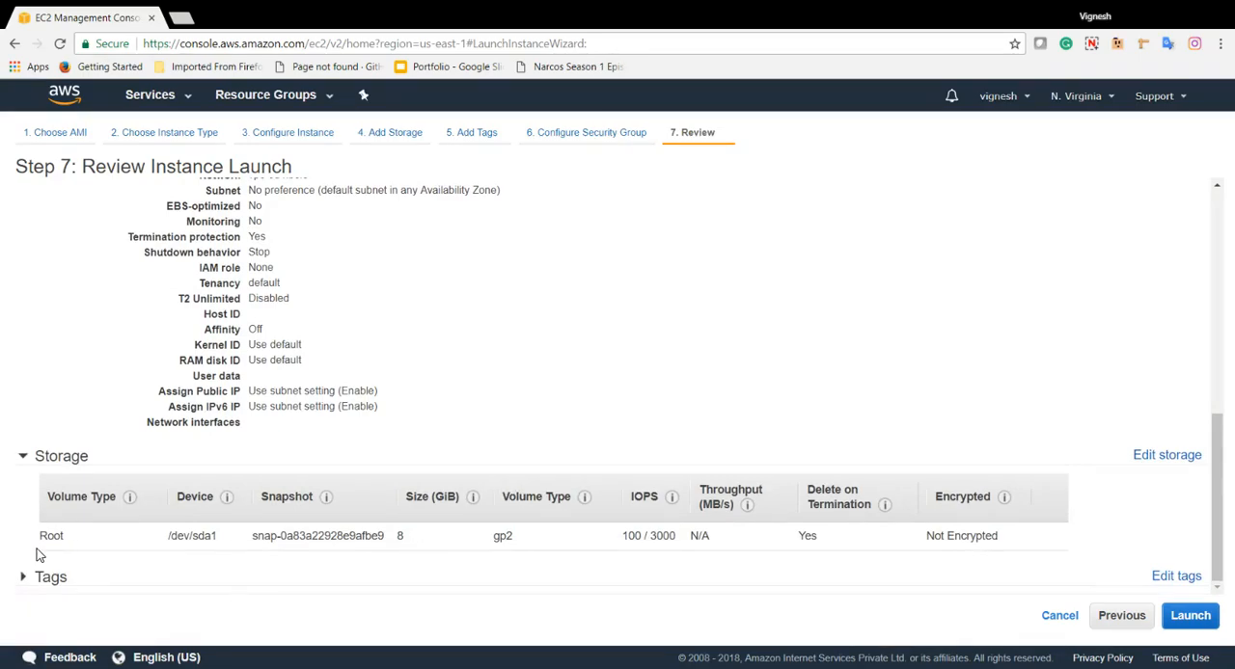
pyautogui.click(138, 581)
pyautogui.scroll(-1, 543, 408)
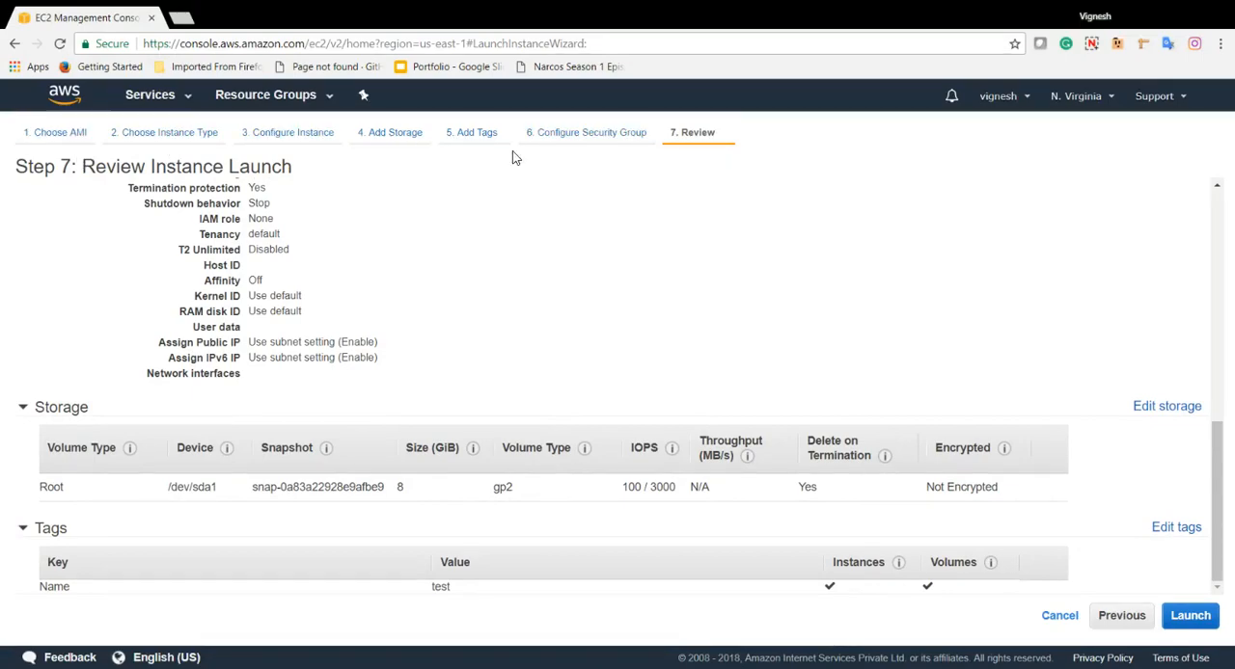
# Proceed with launching the instance and choose to create a new key pair named test
pyautogui.click(1191, 617)
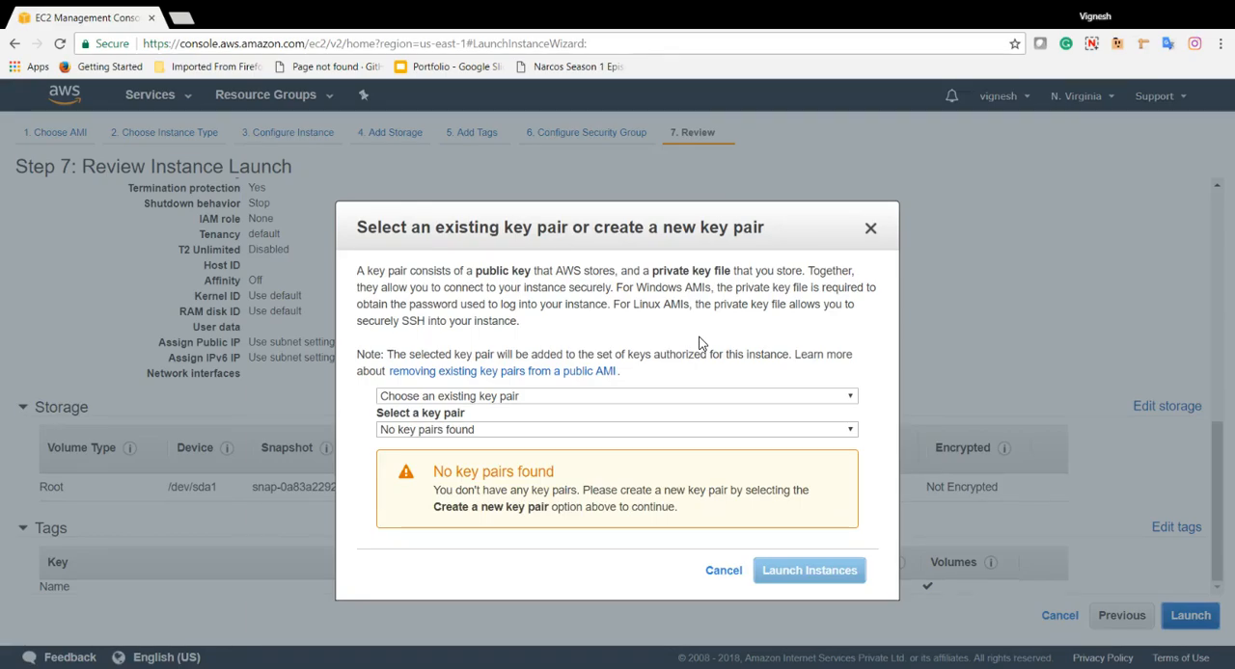
pyautogui.click(573, 400)
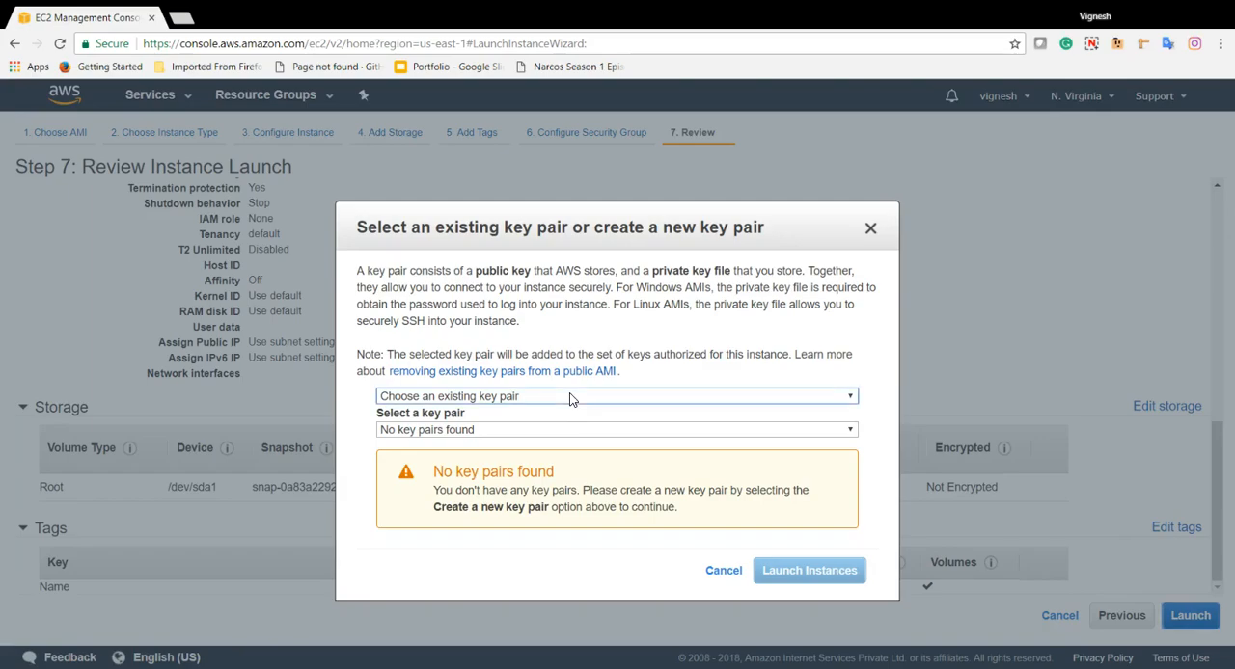
pyautogui.click(564, 410)
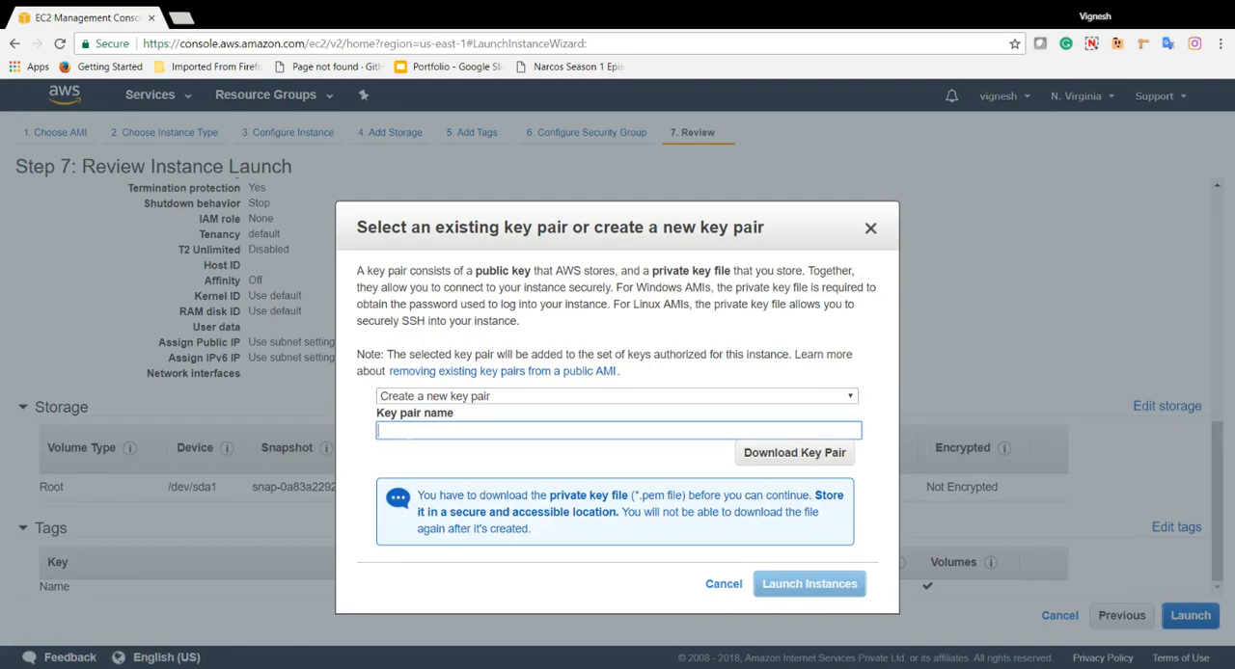
pyautogui.write('test')
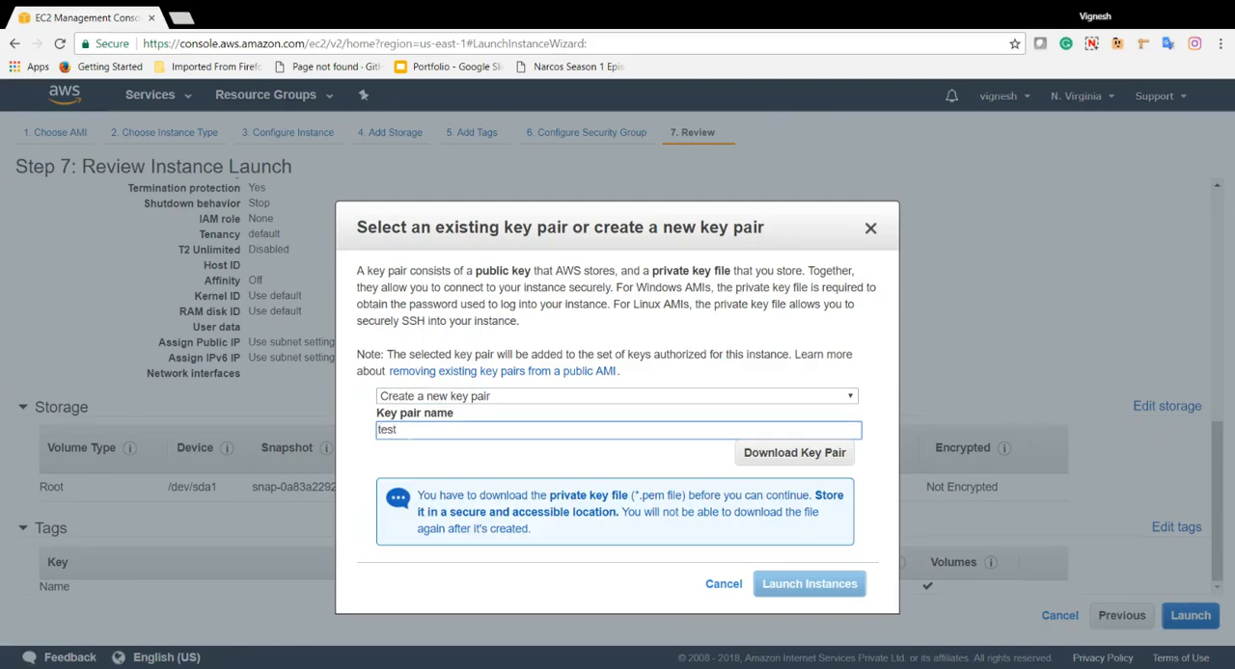